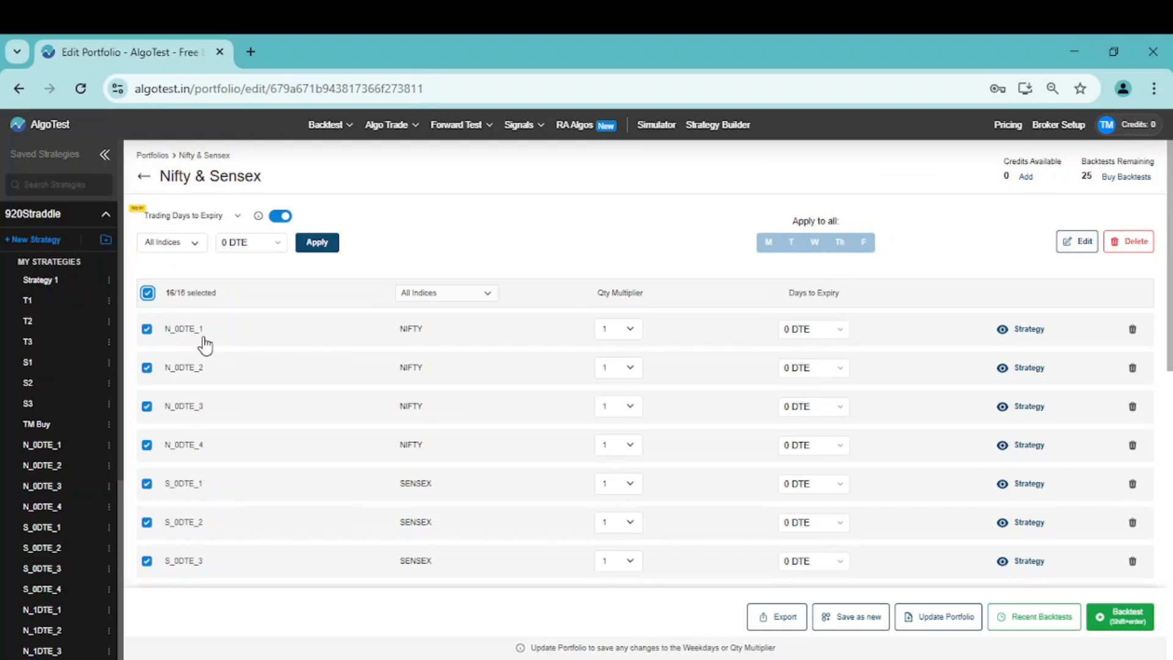
# Review the Nifty & Sensex portfolio's 0 DTE and 1 DTE strategies and the backtest duration fields
pyautogui.scroll(-2, 230, 398)
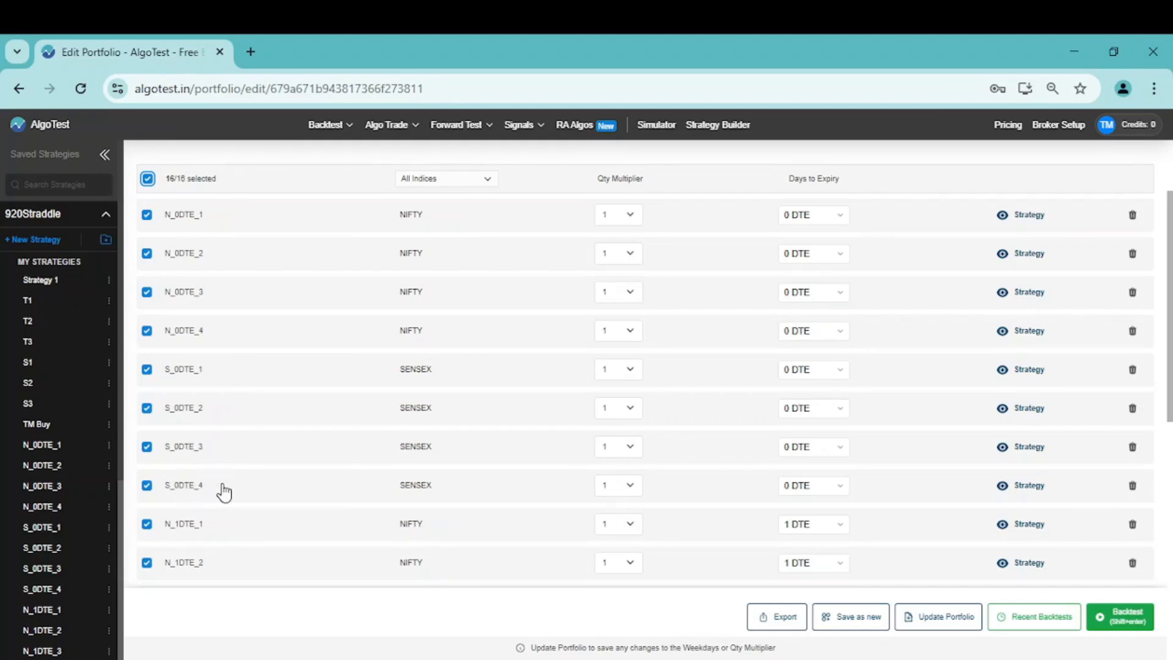
pyautogui.scroll(-1, 224, 491)
pyautogui.scroll(-3, 223, 491)
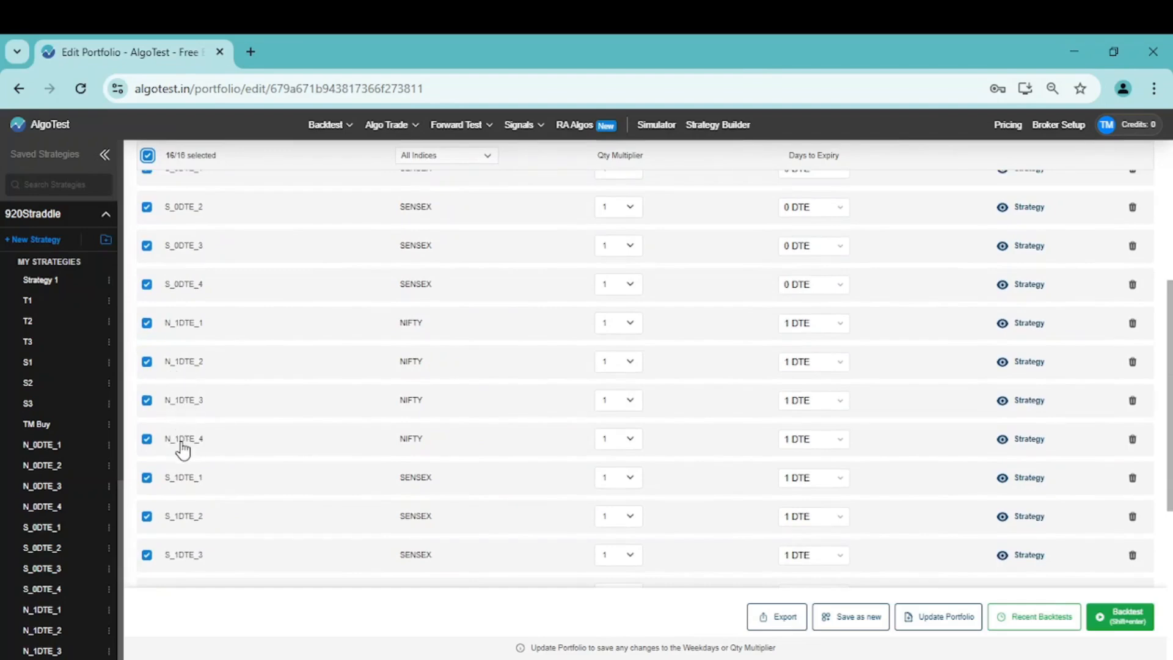
pyautogui.scroll(-2, 228, 466)
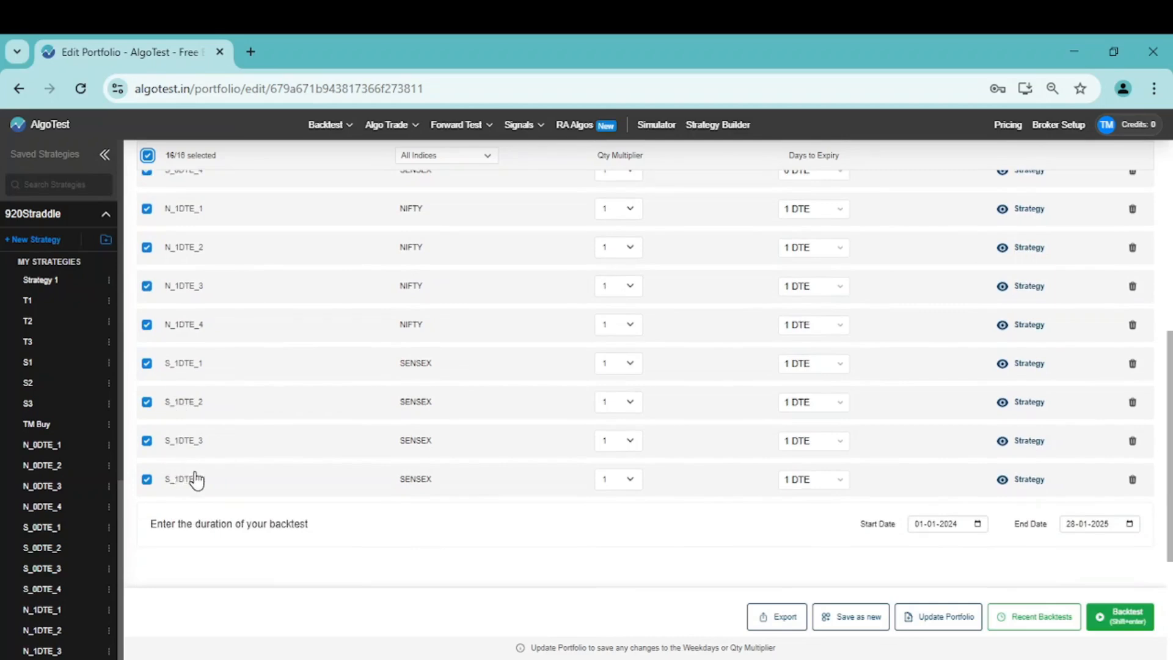
pyautogui.scroll(5, 225, 482)
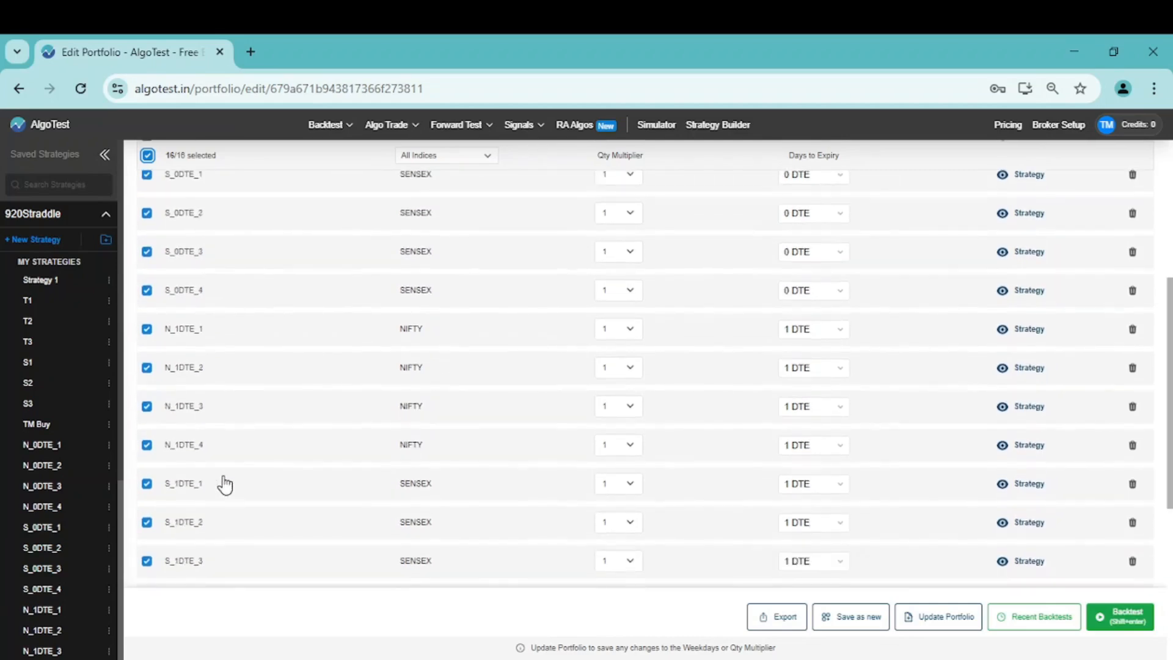
pyautogui.scroll(3, 225, 482)
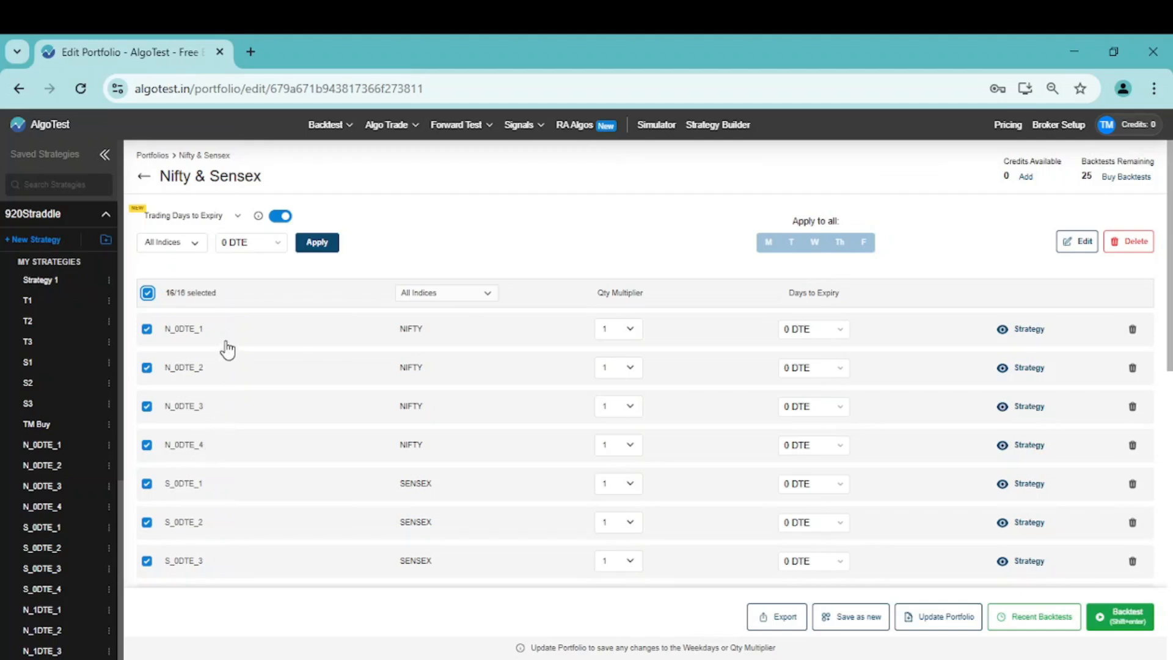
# Clear the strategy selection, try different pairs among N_0DTE_1 to N_0DTE_4, and reselect all strategies in the portfolio
pyautogui.click(149, 293)
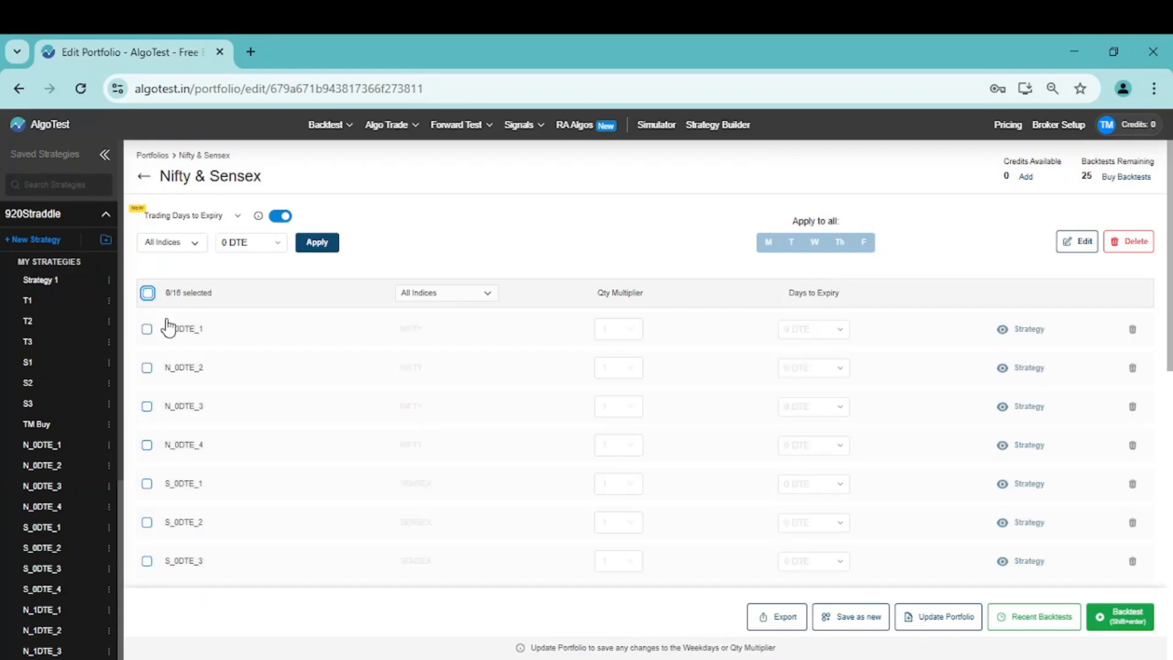
pyautogui.click(146, 329)
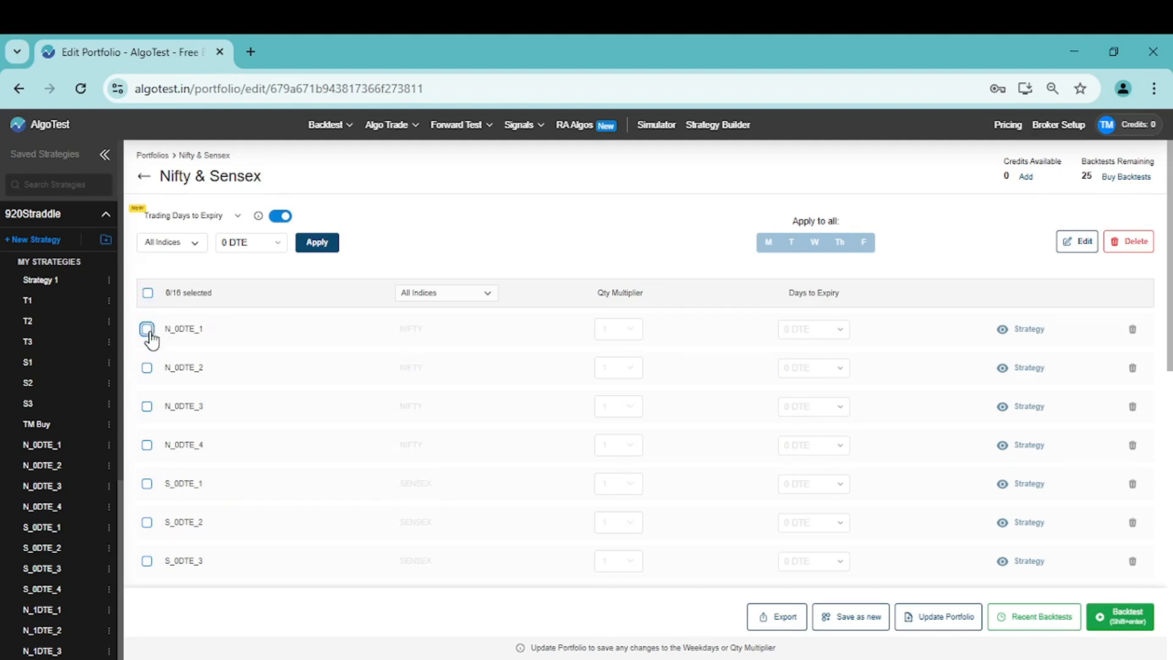
pyautogui.click(148, 368)
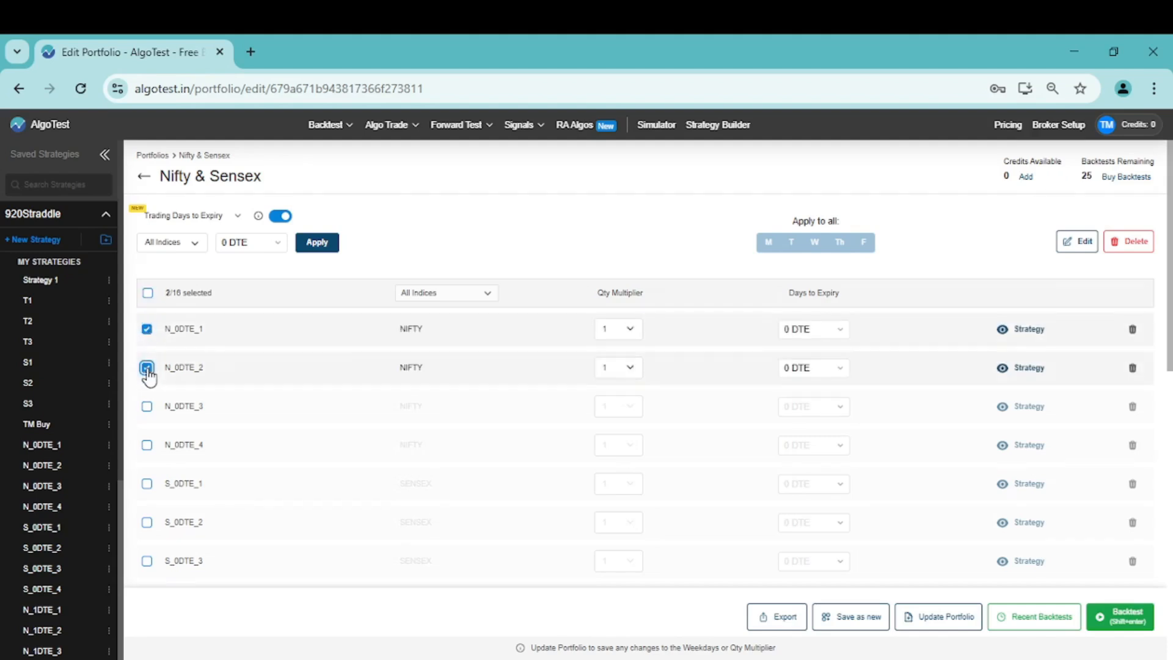
pyautogui.click(146, 329)
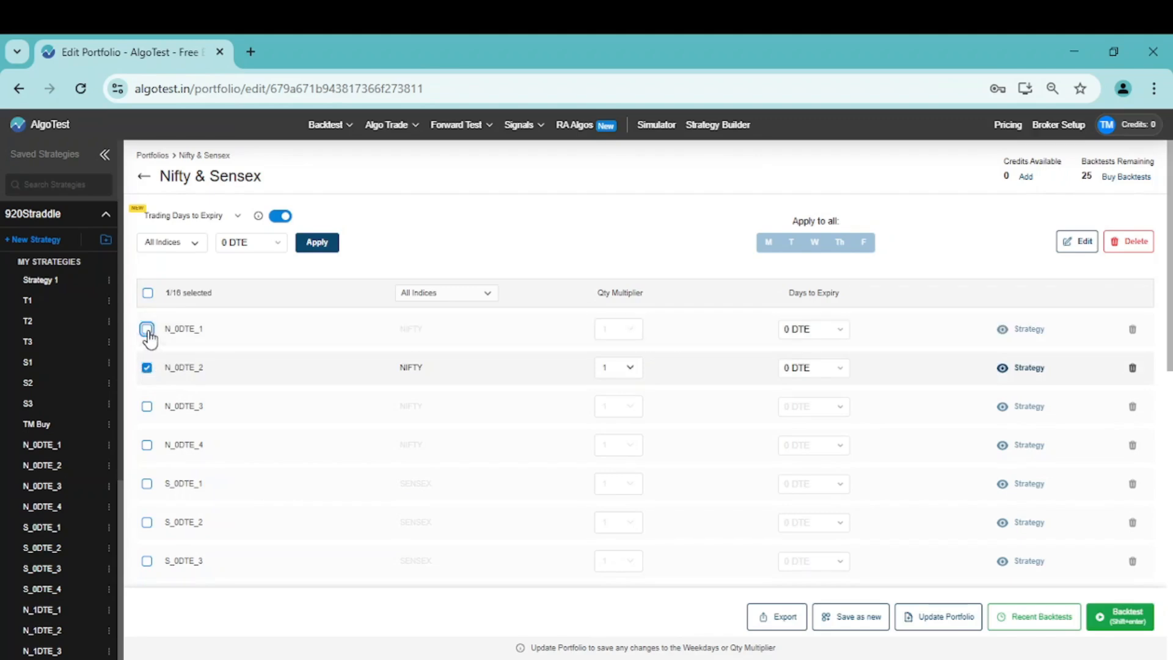
pyautogui.click(146, 406)
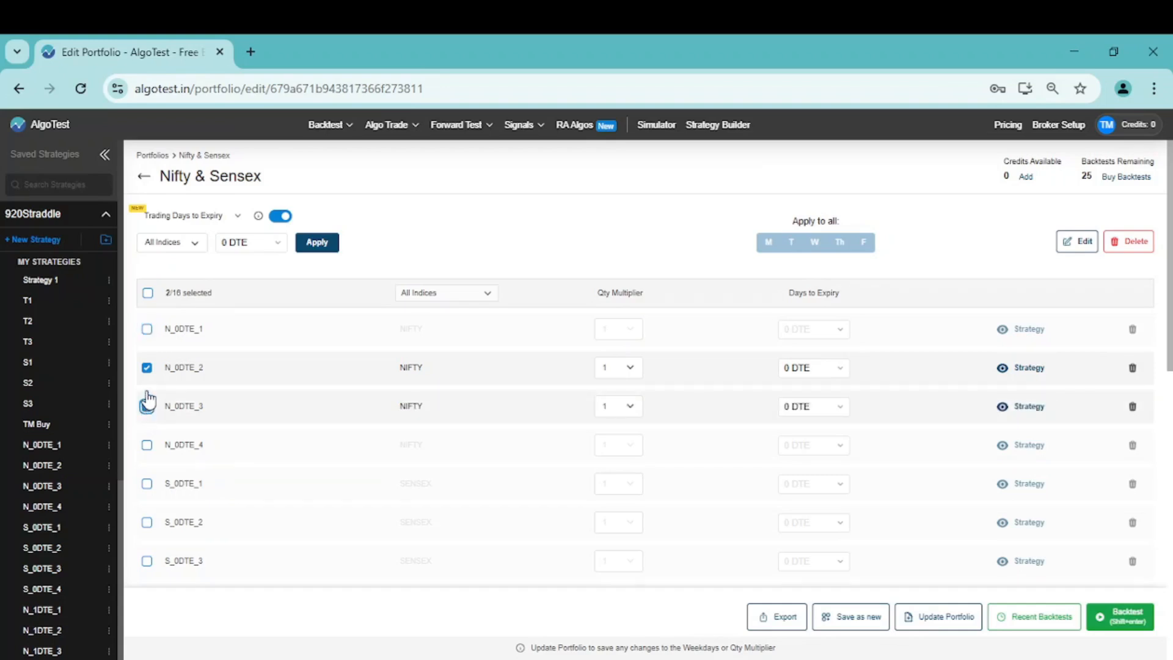
pyautogui.click(146, 368)
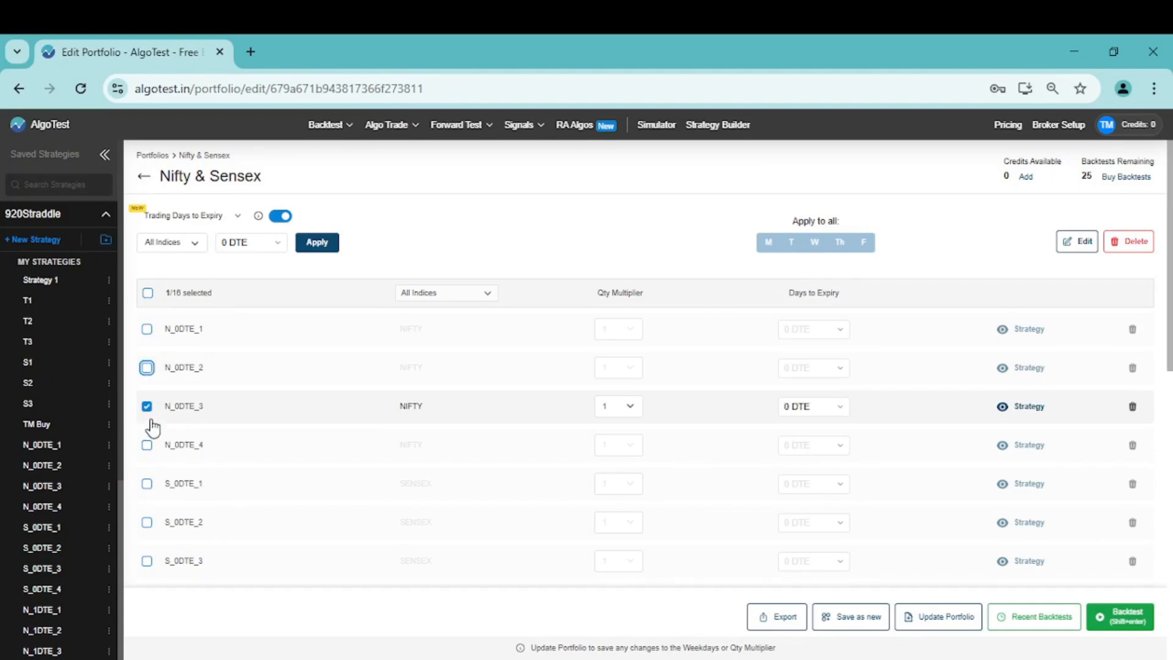
pyautogui.click(146, 446)
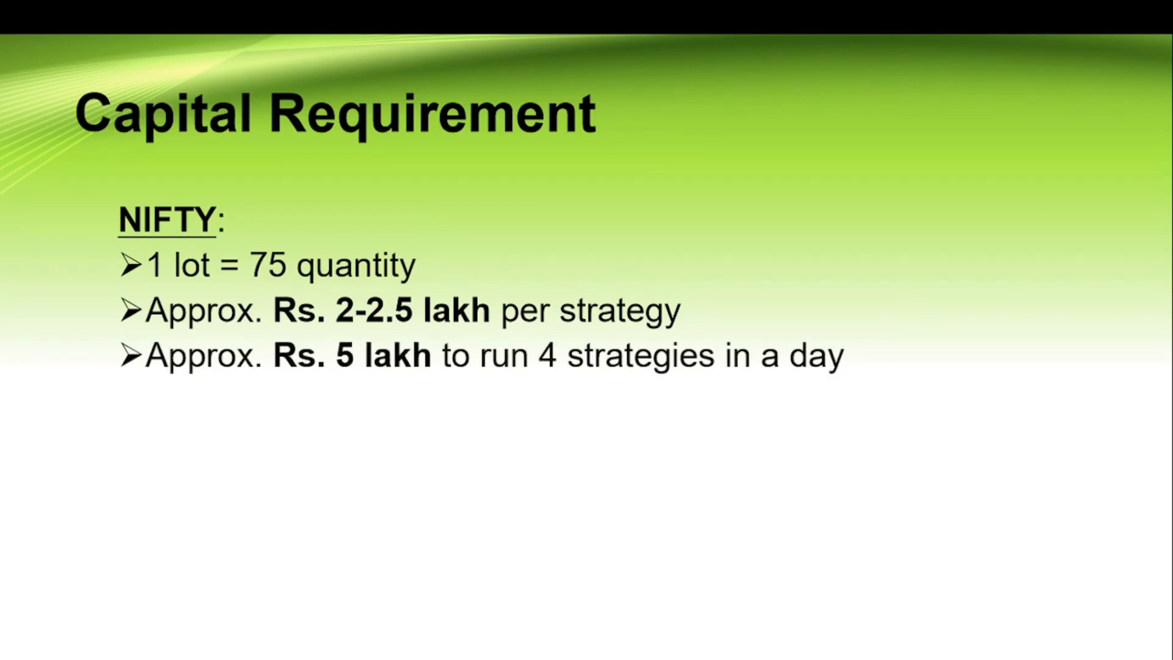
pyautogui.click(228, 453)
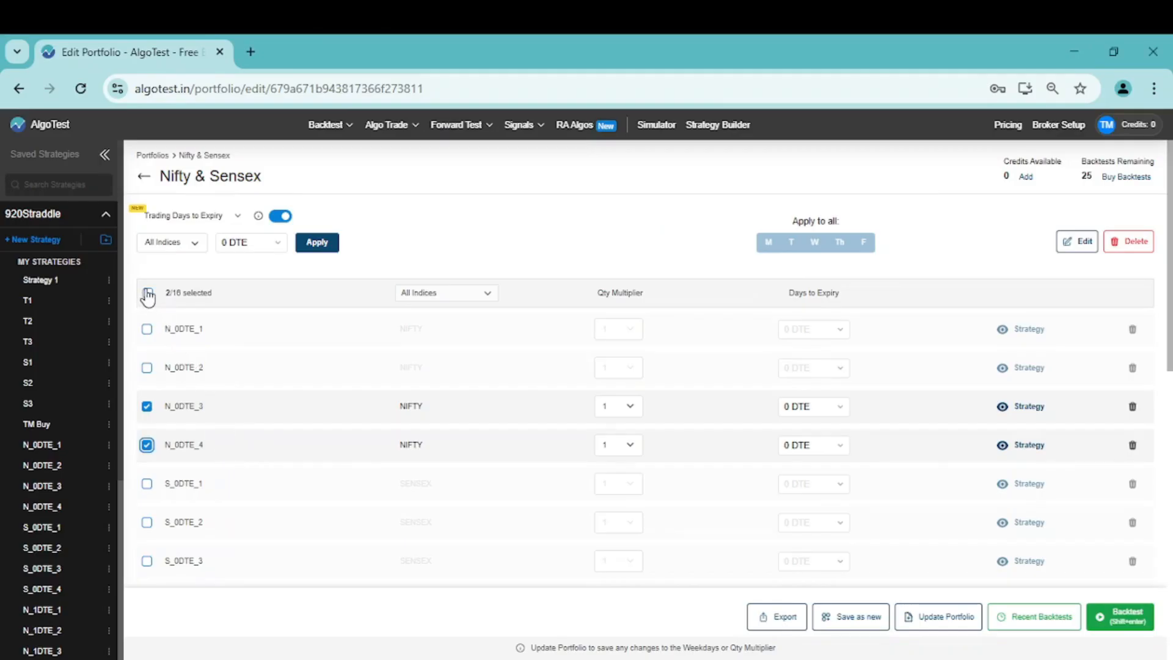
pyautogui.click(148, 294)
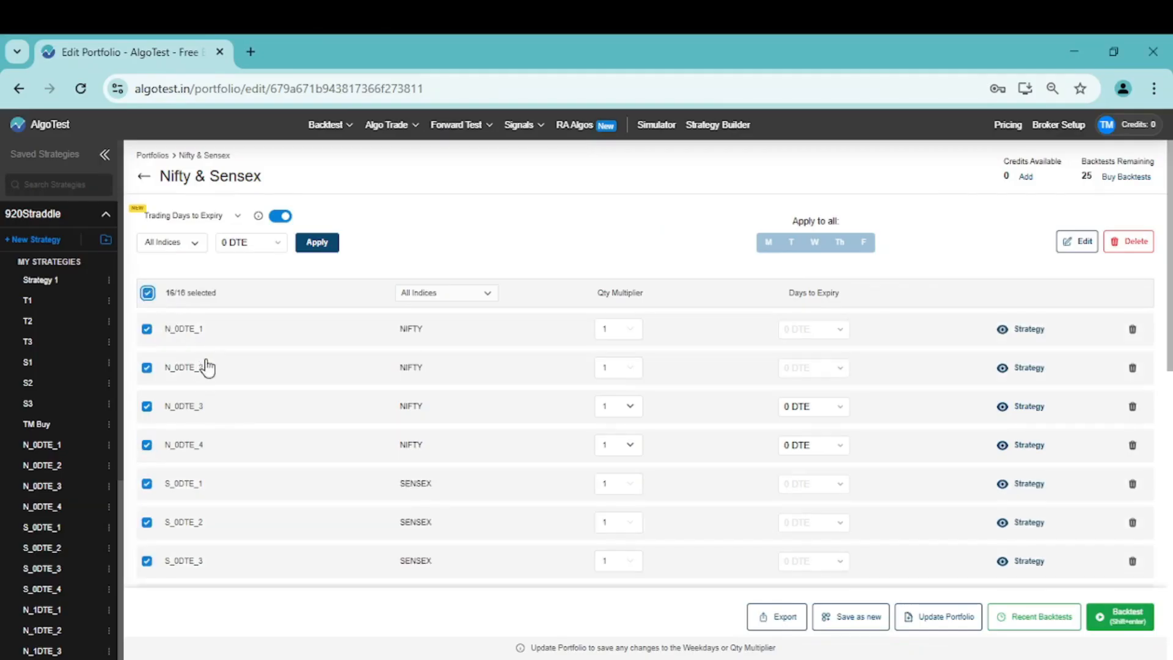
# Run the portfolio backtest with all NIFTY and SENSEX strategies selected
pyautogui.scroll(-1, 251, 422)
pyautogui.scroll(-3, 251, 422)
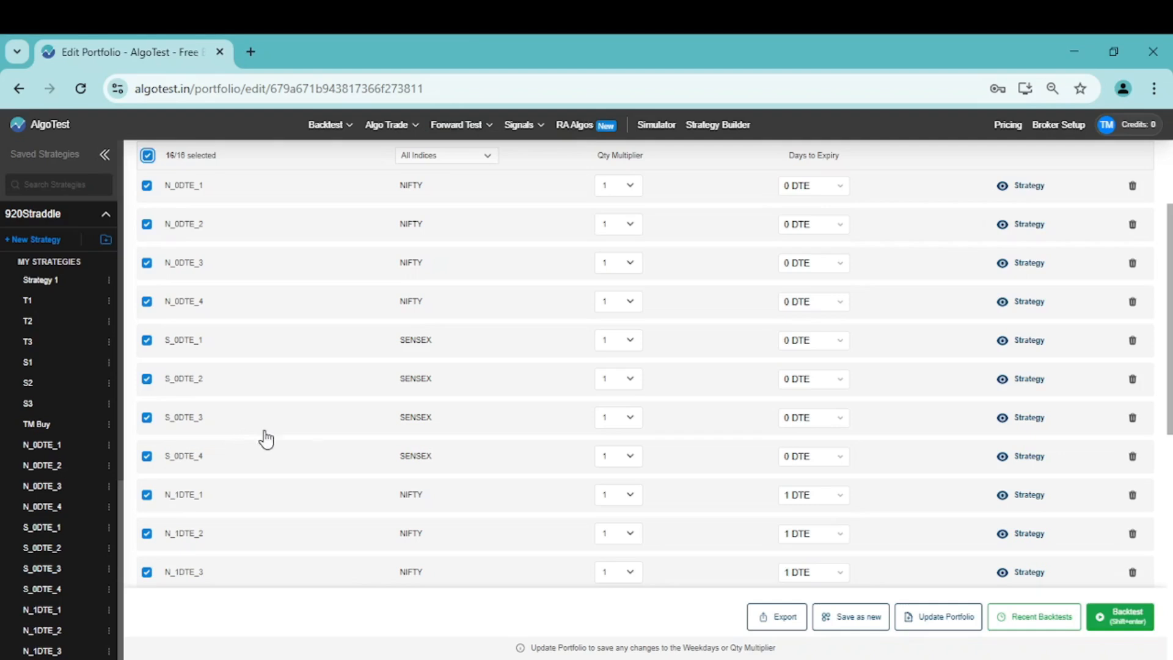
pyautogui.scroll(3, 299, 432)
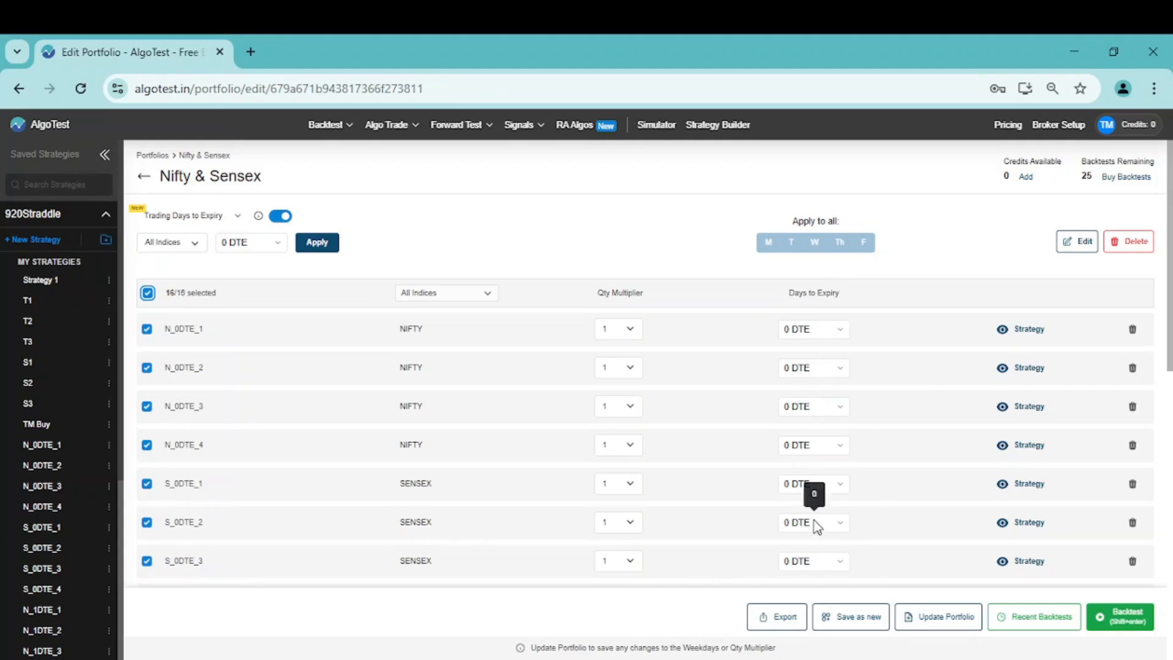
pyautogui.scroll(-1, 815, 524)
pyautogui.scroll(-5, 815, 526)
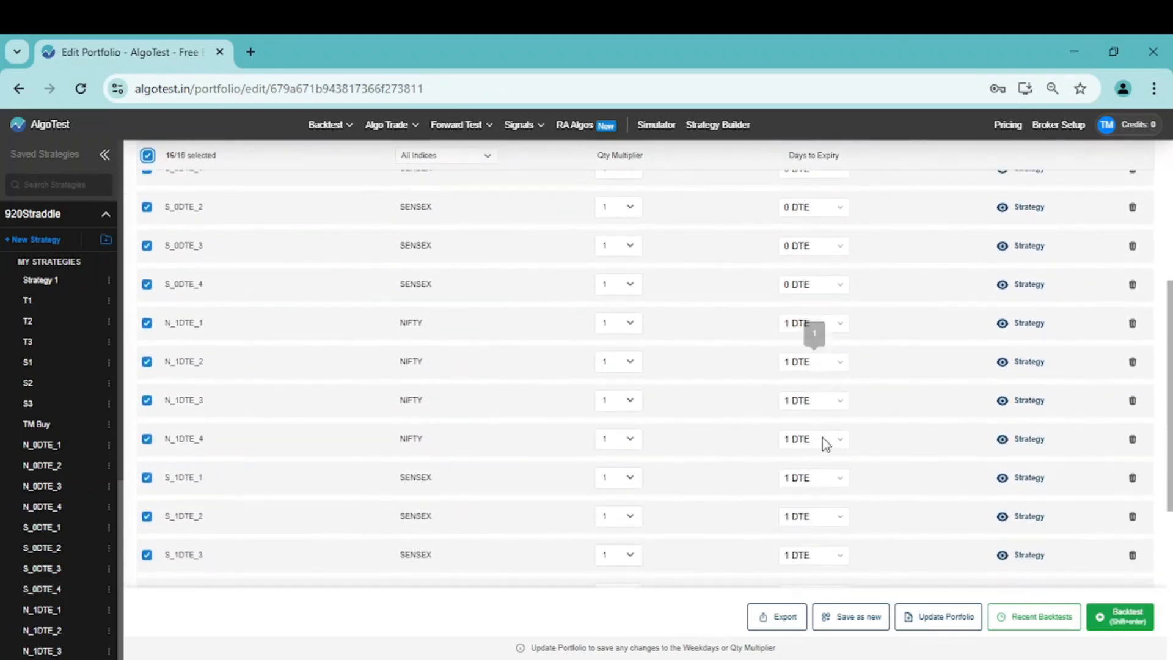
pyautogui.scroll(-4, 929, 512)
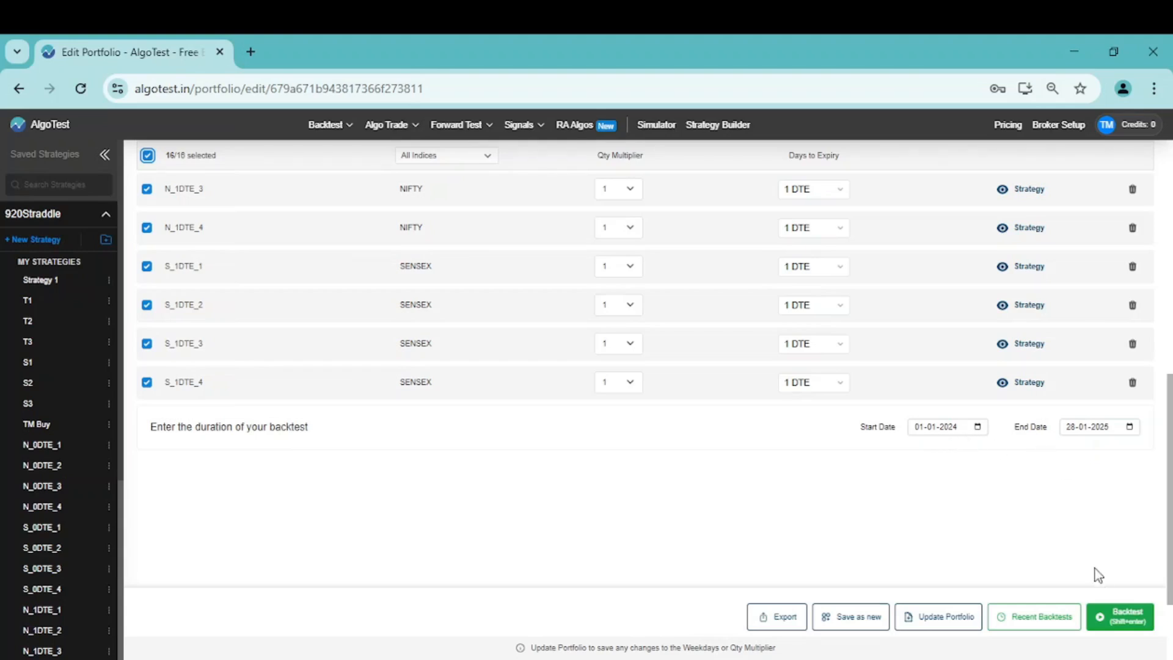
pyautogui.click(1115, 618)
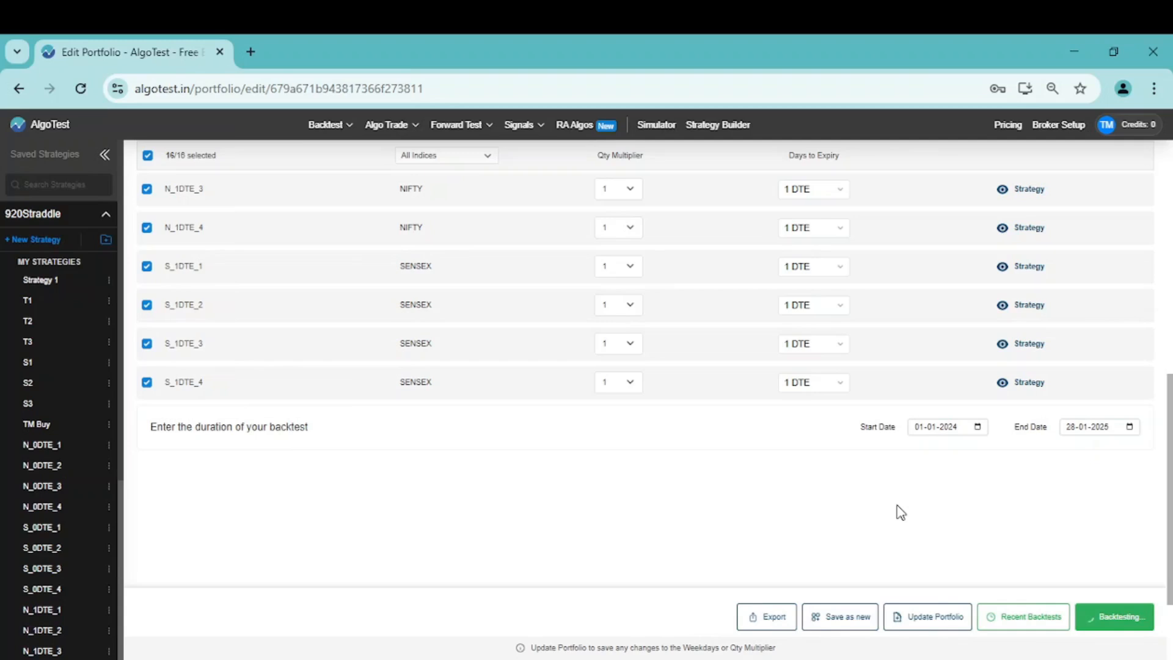
# Set the slippage in the backtest's overall stats to 1% and recalculate the results
pyautogui.scroll(1, 1008, 511)
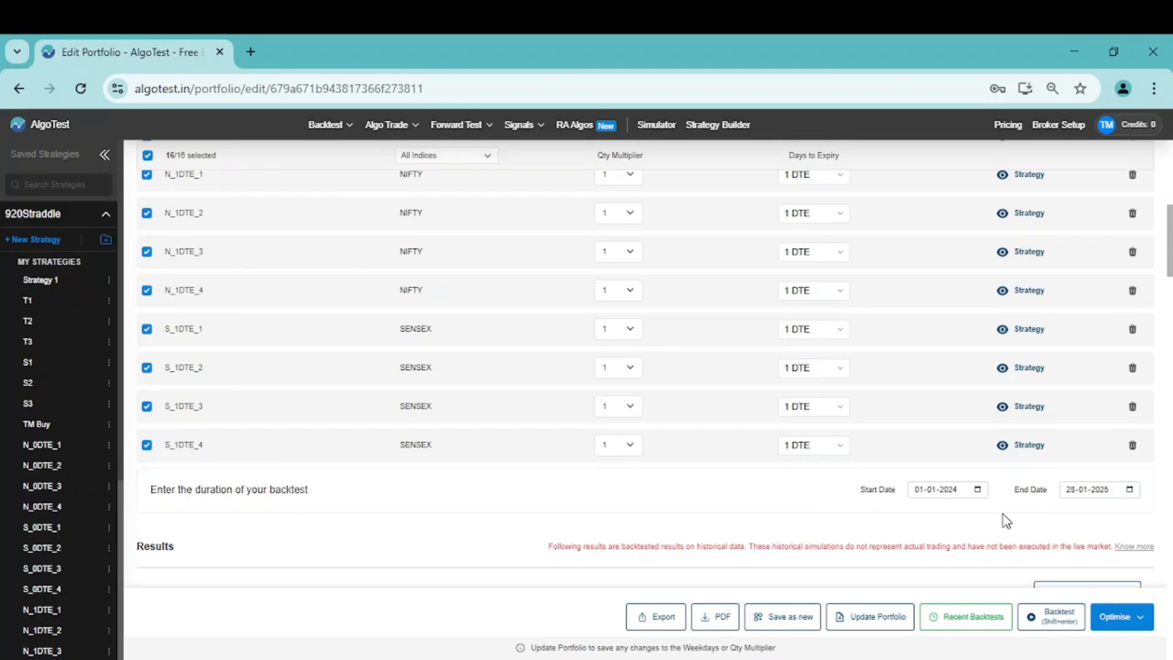
pyautogui.scroll(-15, 1007, 521)
pyautogui.scroll(1, 1007, 521)
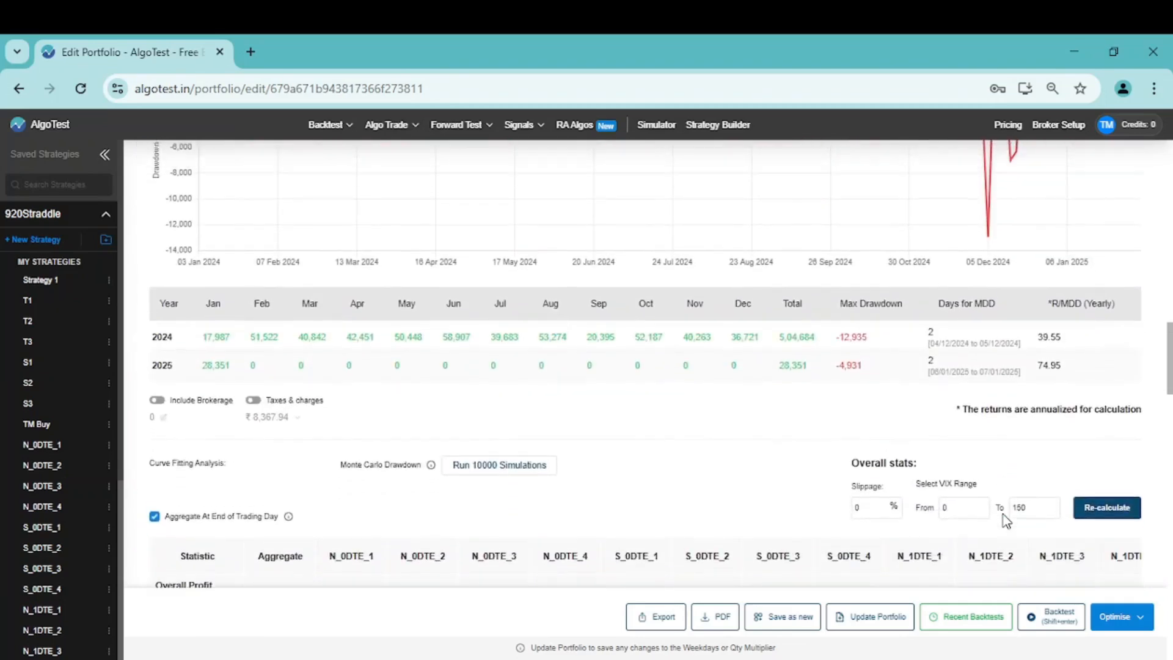
pyautogui.click(861, 521)
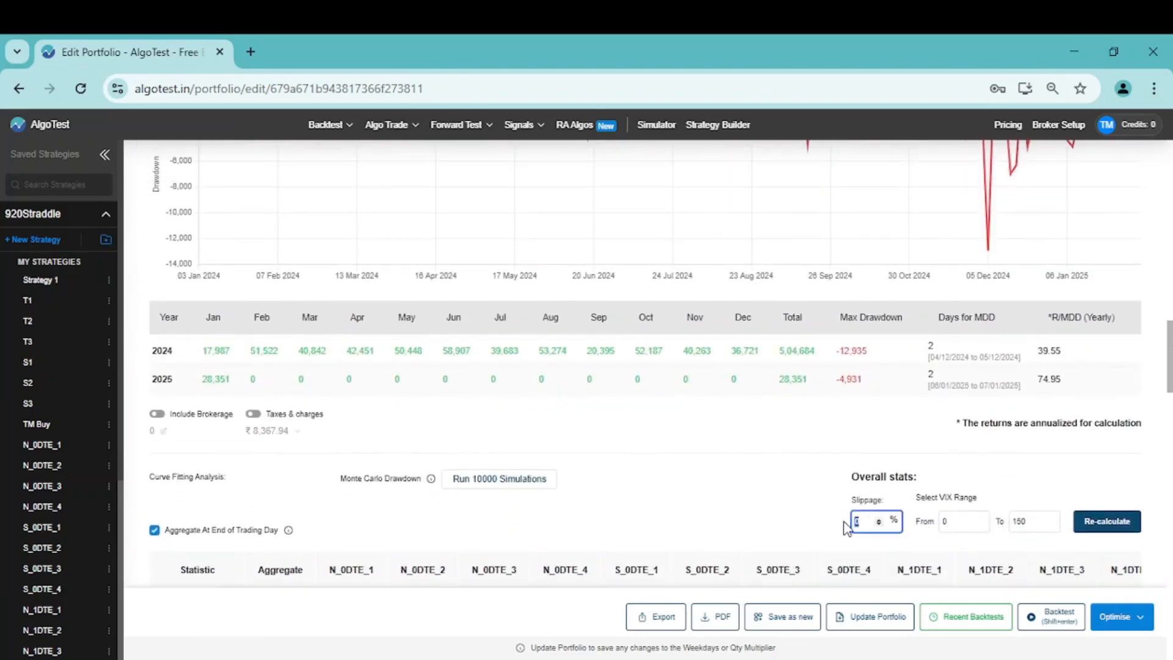
pyautogui.write('1')
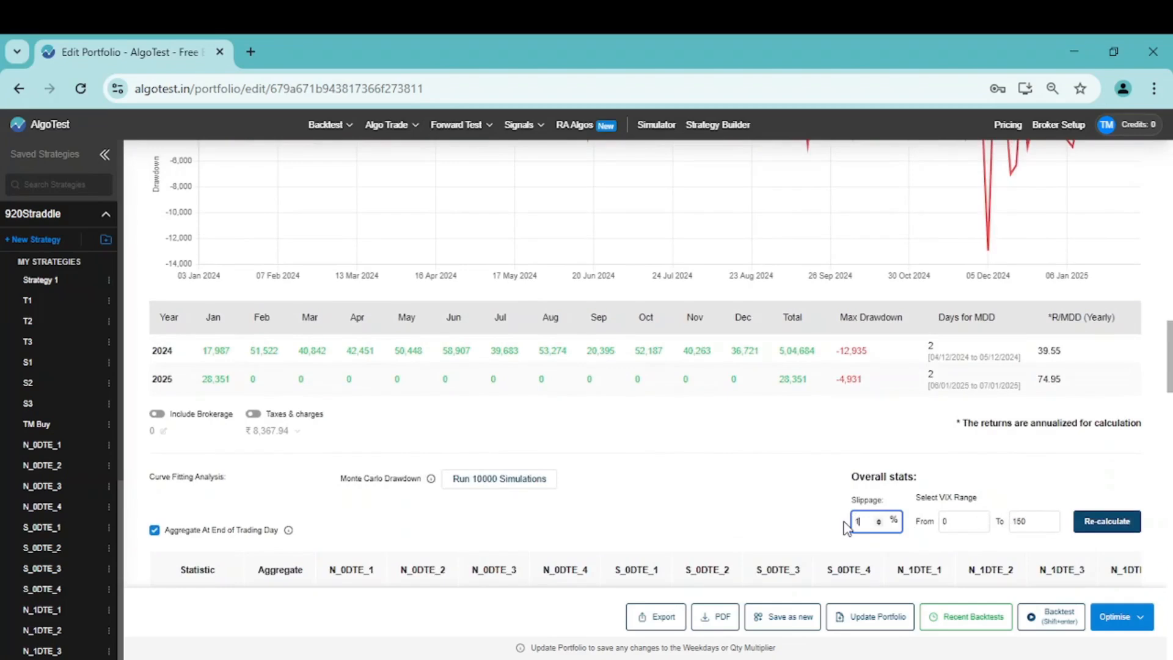
pyautogui.click(1108, 523)
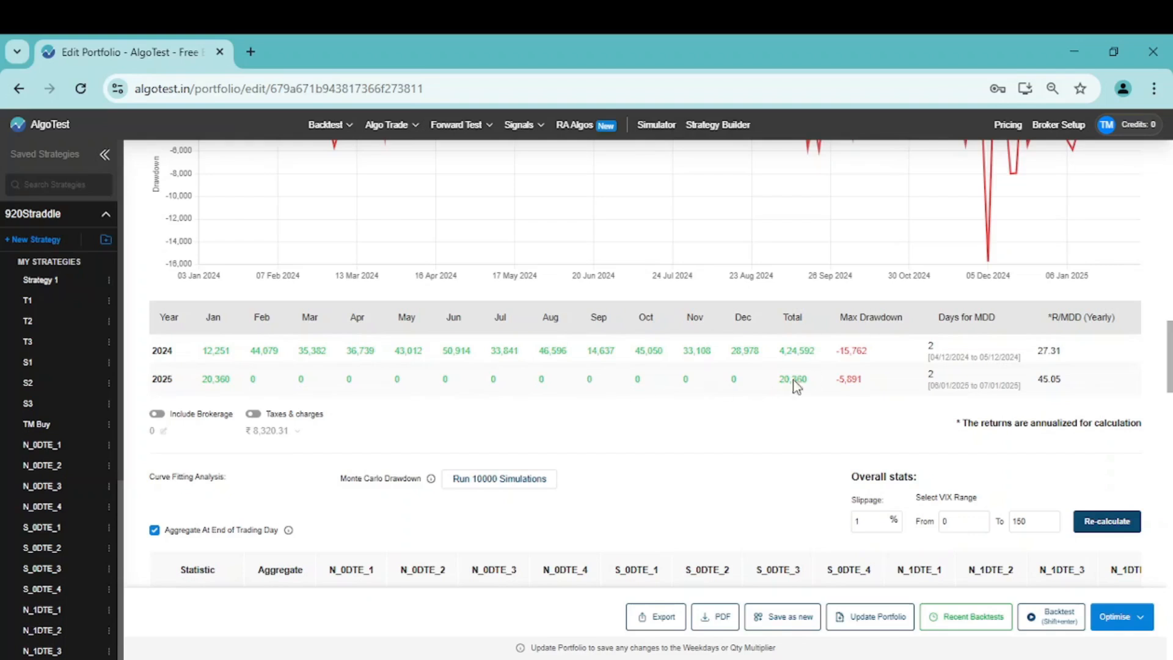
# Include taxes and charges in the results, plus brokerage at a rate of ₹20 per order
pyautogui.click(254, 415)
pyautogui.click(165, 431)
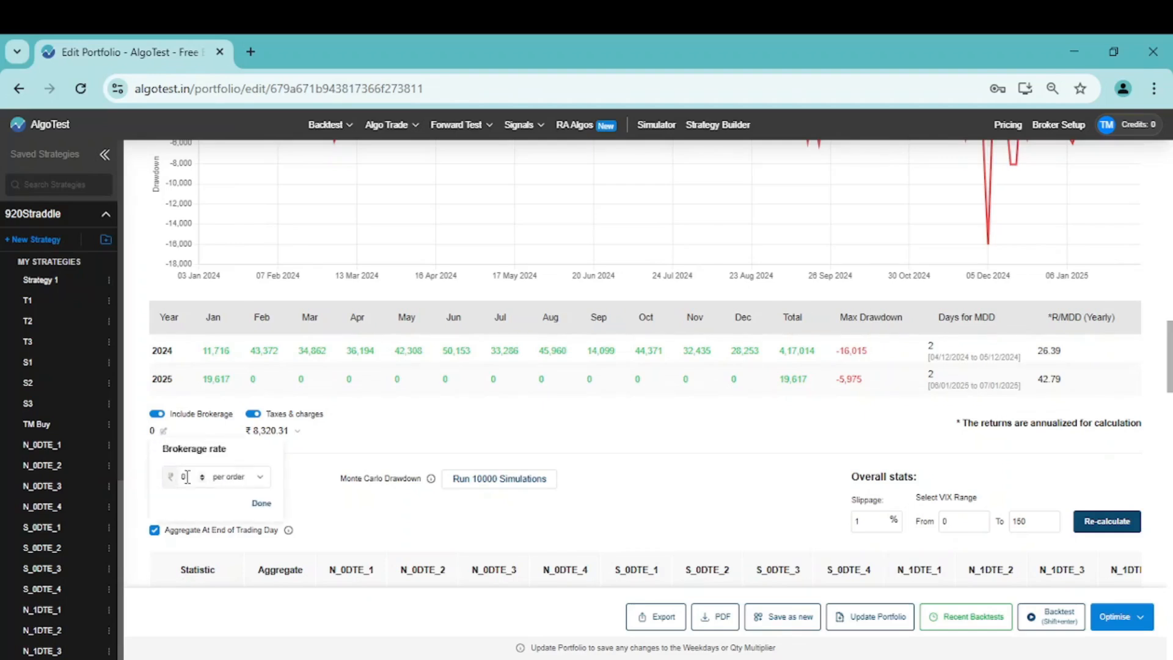
pyautogui.click(188, 478)
pyautogui.press('BackSpace')
pyautogui.write('20')
pyautogui.click(262, 504)
pyautogui.click(262, 504)
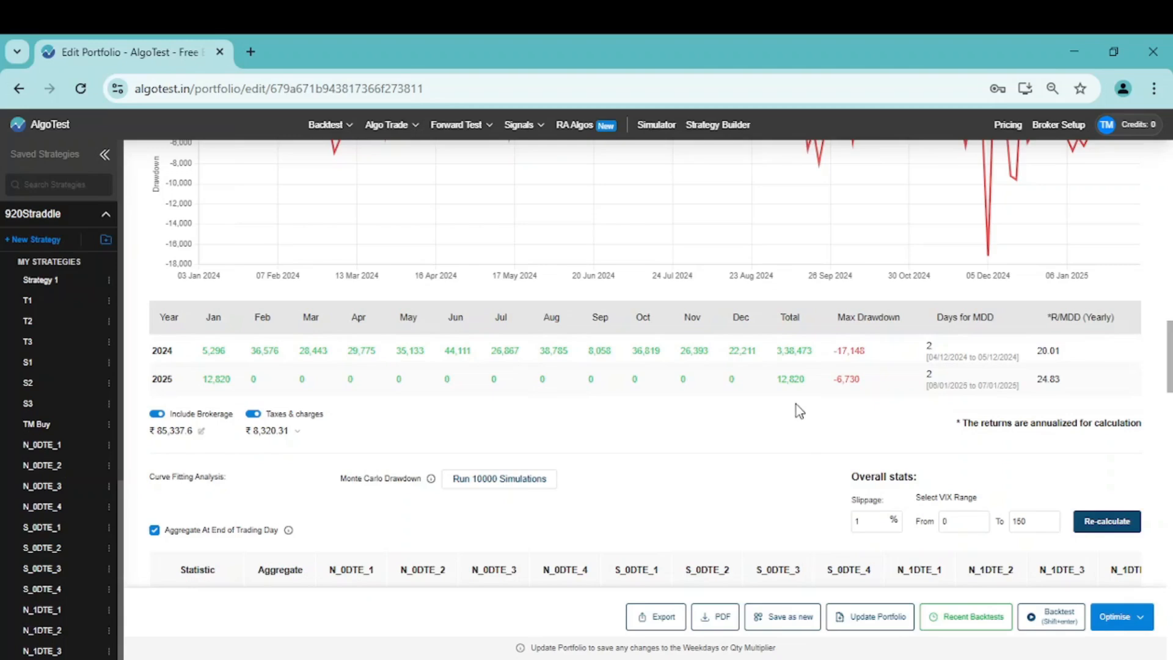
# Examine the cumulative PnL and drawdown charts, plus the aggregate overall profit and win percentage
pyautogui.scroll(6, 830, 462)
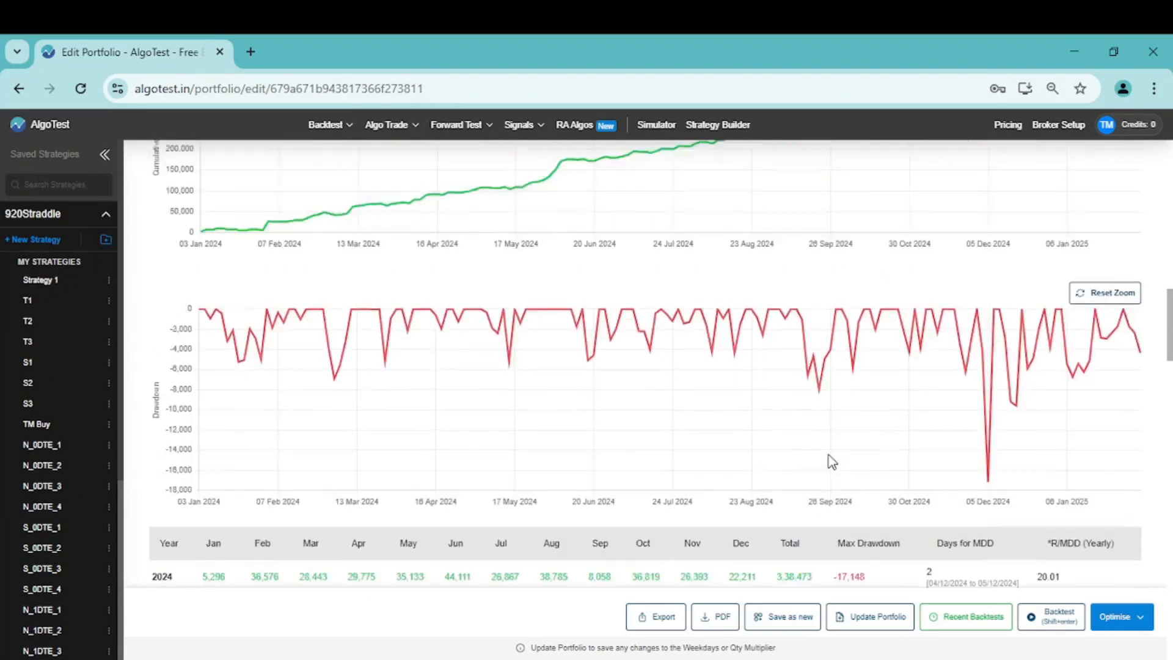
pyautogui.scroll(1, 831, 462)
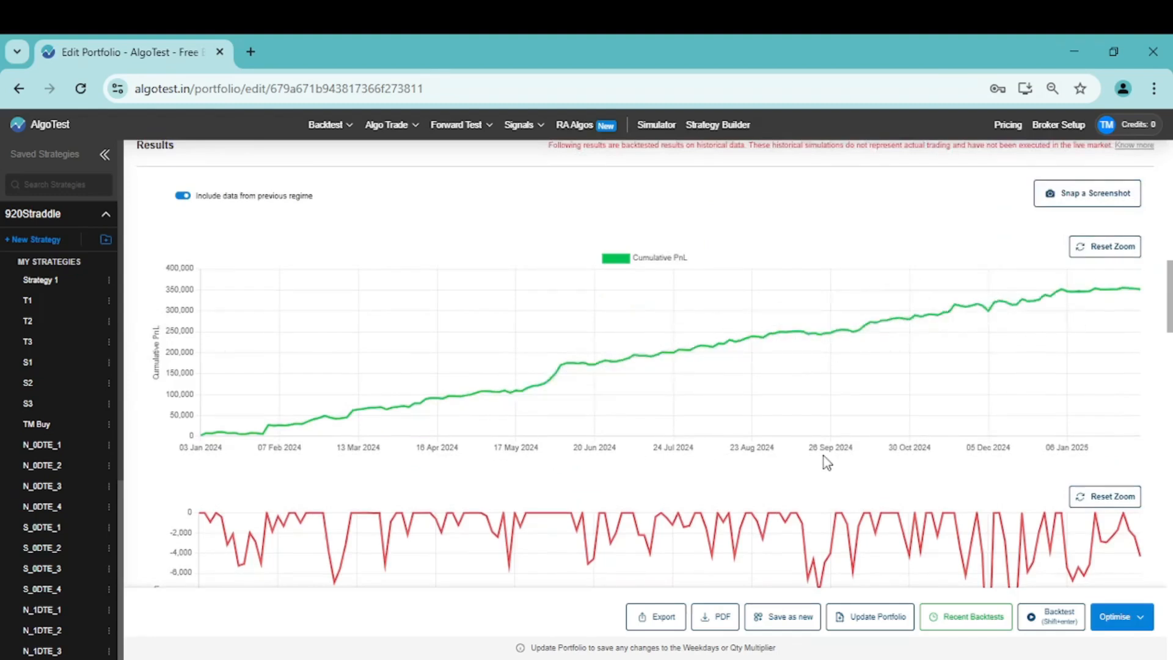
pyautogui.scroll(-5, 825, 462)
pyautogui.scroll(-10, 826, 462)
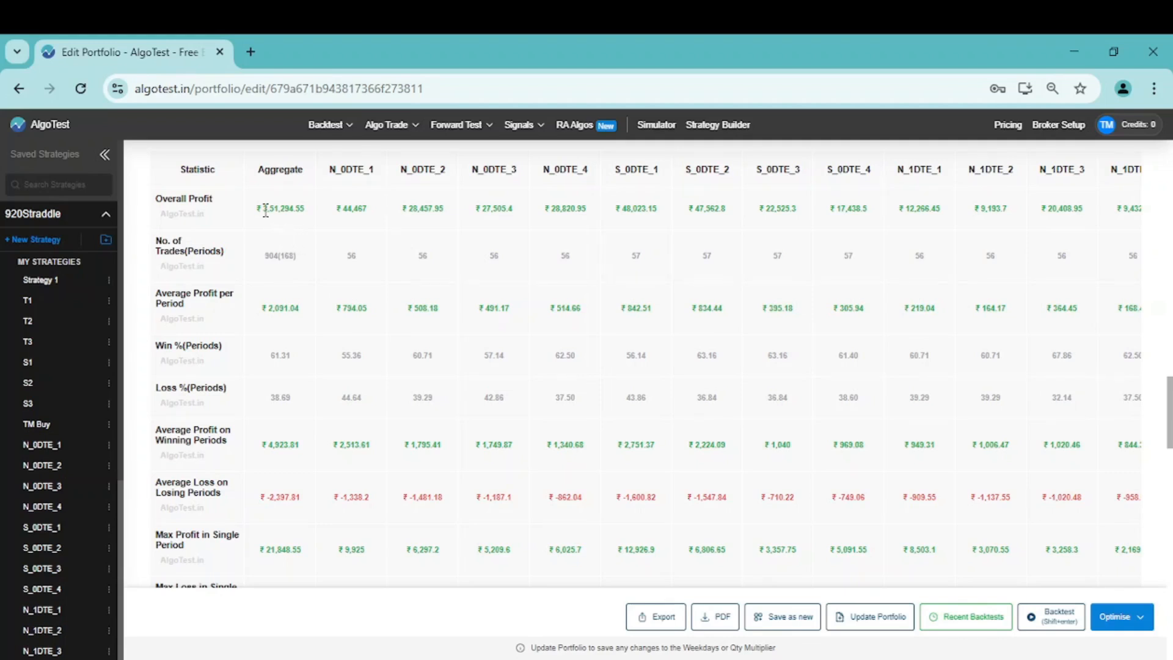
pyautogui.moveTo(263, 208); pyautogui.dragTo(306, 211)
pyautogui.click(306, 211)
pyautogui.moveTo(298, 360); pyautogui.dragTo(268, 359)
pyautogui.click(298, 383)
# Examine the aggregate max drawdown, Return/MaxDD, reward to risk ratio and expectancy ratio, and return to the monthly results
pyautogui.scroll(-3, 300, 383)
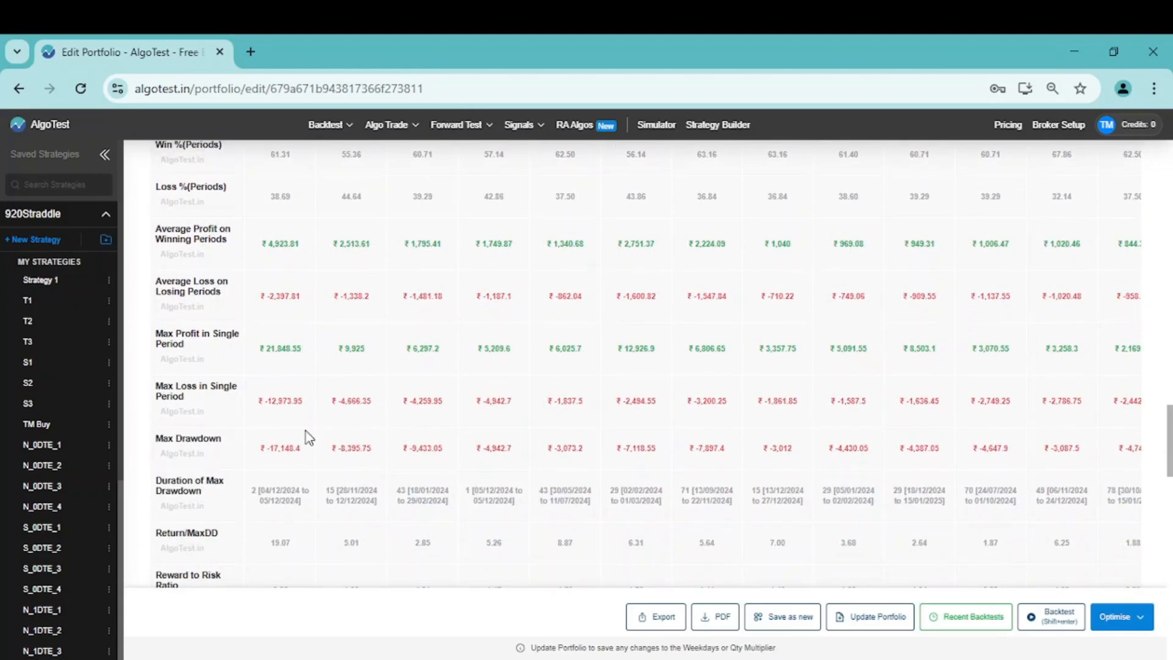
pyautogui.moveTo(306, 451); pyautogui.dragTo(269, 452)
pyautogui.scroll(-2, 269, 452)
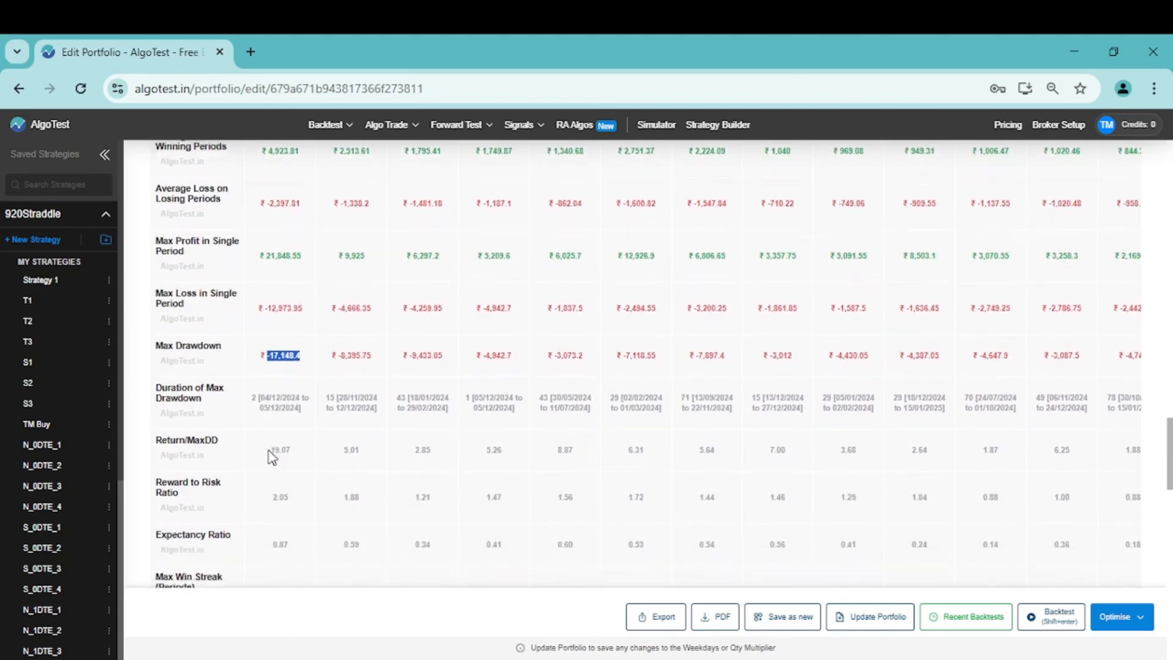
pyautogui.click(306, 448)
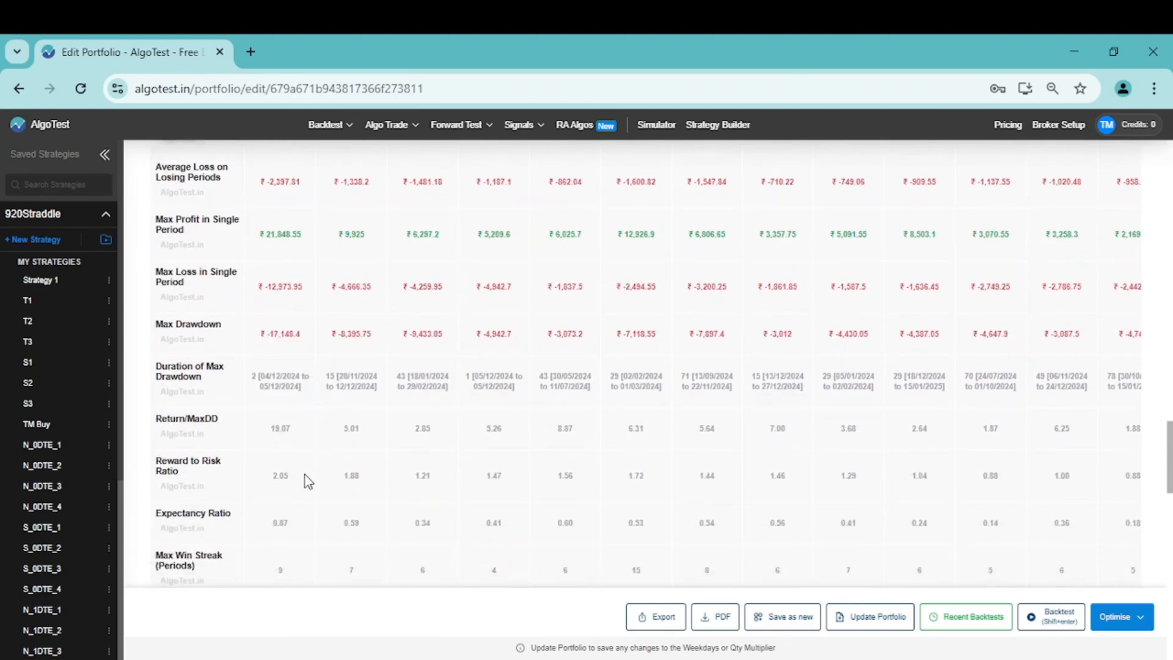
pyautogui.doubleClick(277, 476)
pyautogui.click(302, 525)
pyautogui.doubleClick(278, 523)
pyautogui.click(297, 526)
pyautogui.scroll(5, 299, 527)
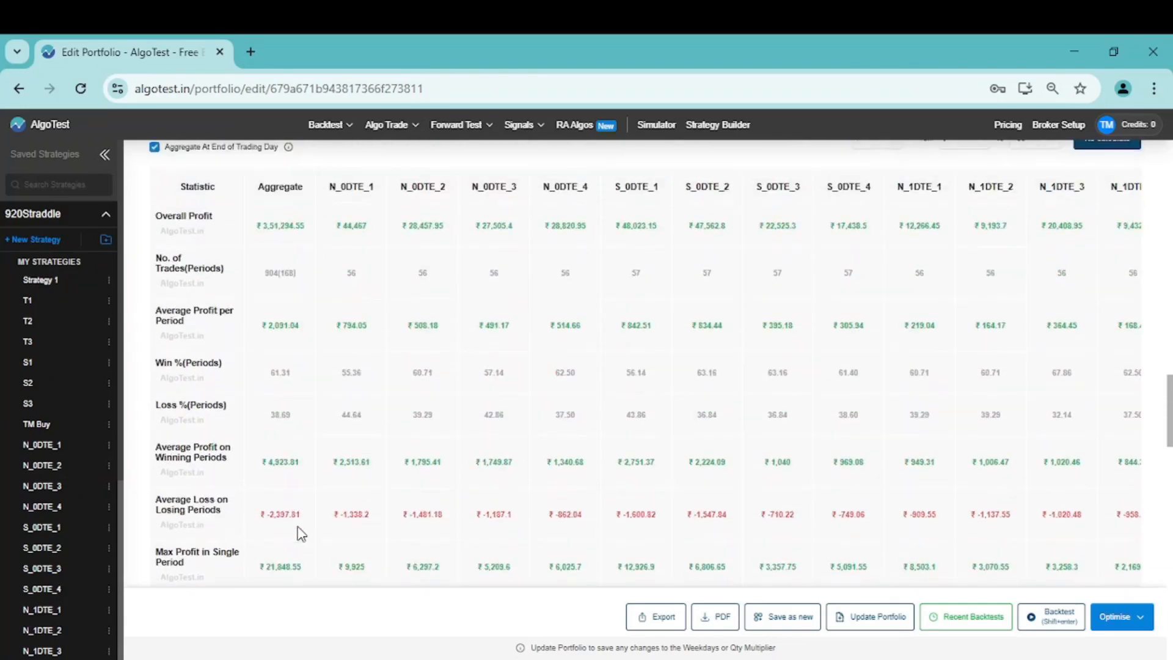
pyautogui.scroll(1, 301, 533)
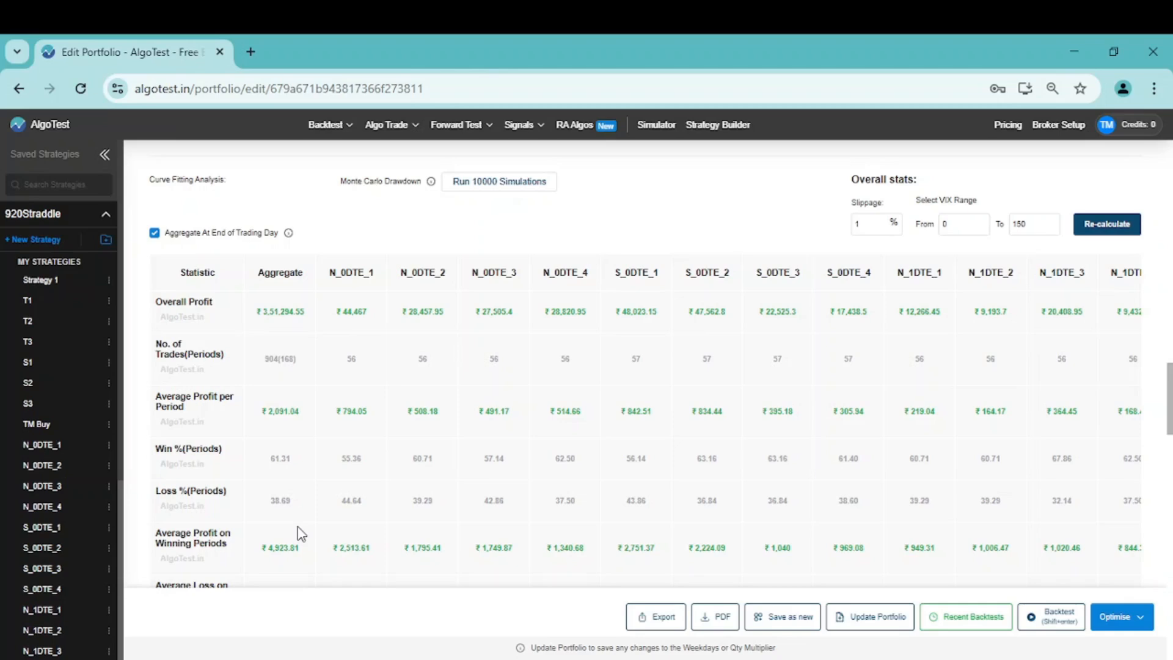
pyautogui.scroll(4, 301, 533)
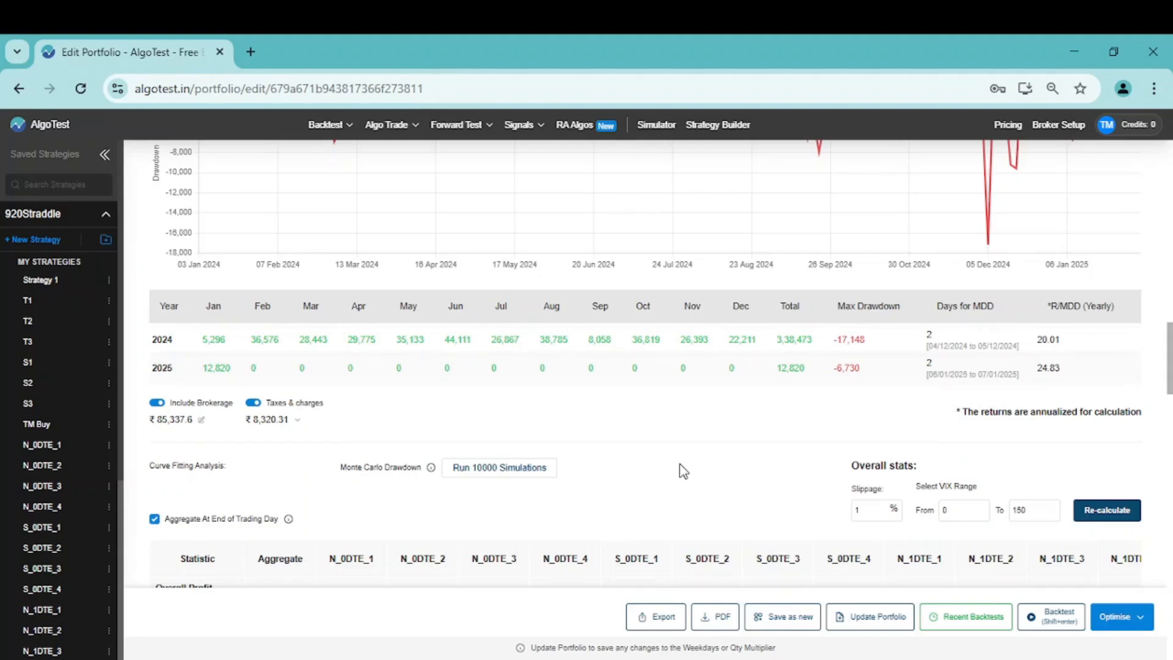
# Recalculate the overall stats with slippage set to 1.5% and check the 2024 total profit
pyautogui.click(864, 508)
pyautogui.write('.5')
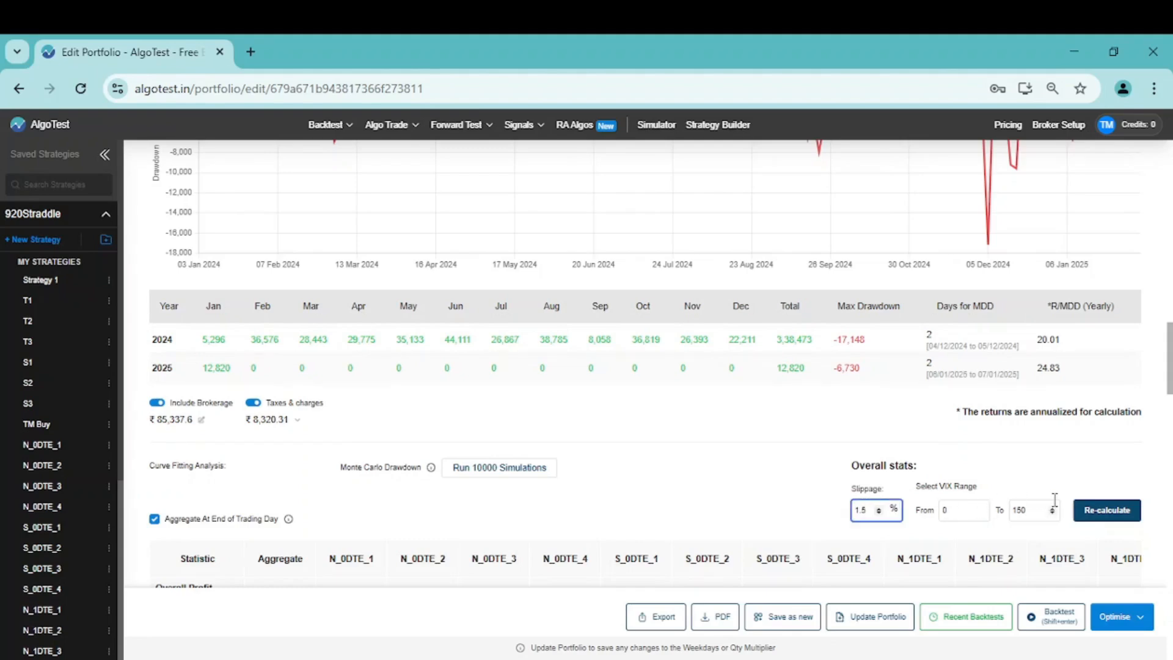
pyautogui.click(1092, 521)
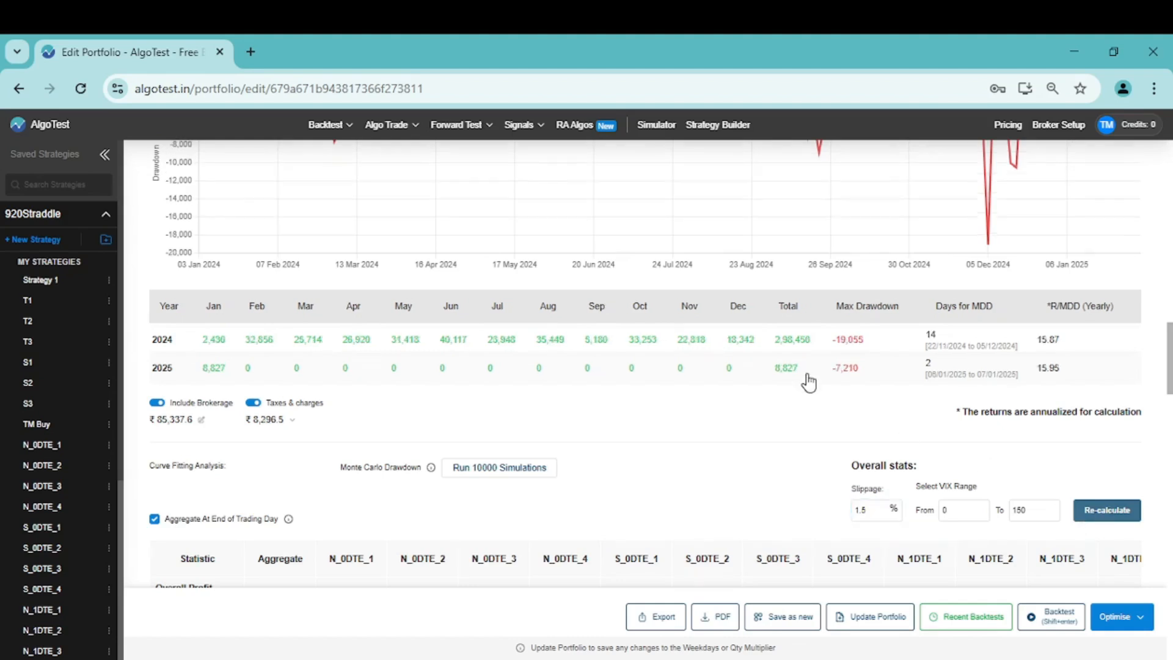
pyautogui.moveTo(779, 341); pyautogui.dragTo(811, 341)
pyautogui.click(795, 426)
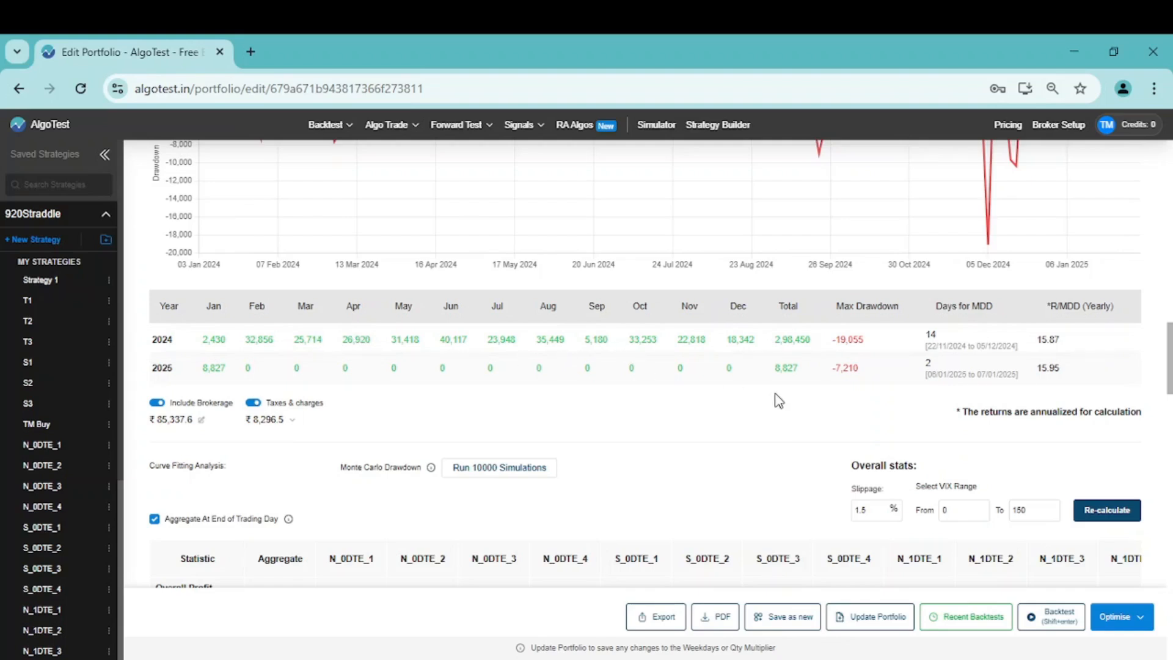
# Recalculate the overall stats with slippage set to 2% and check the 2024 total and January 2024 results
pyautogui.doubleClick(860, 509)
pyautogui.write('2')
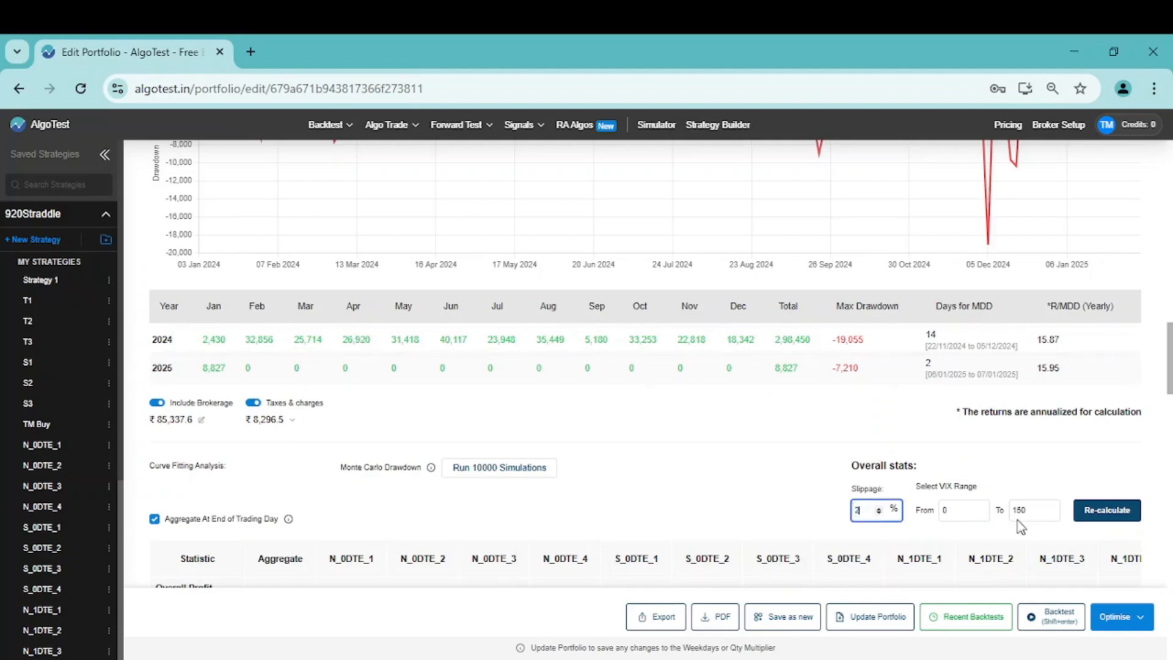
pyautogui.click(1102, 520)
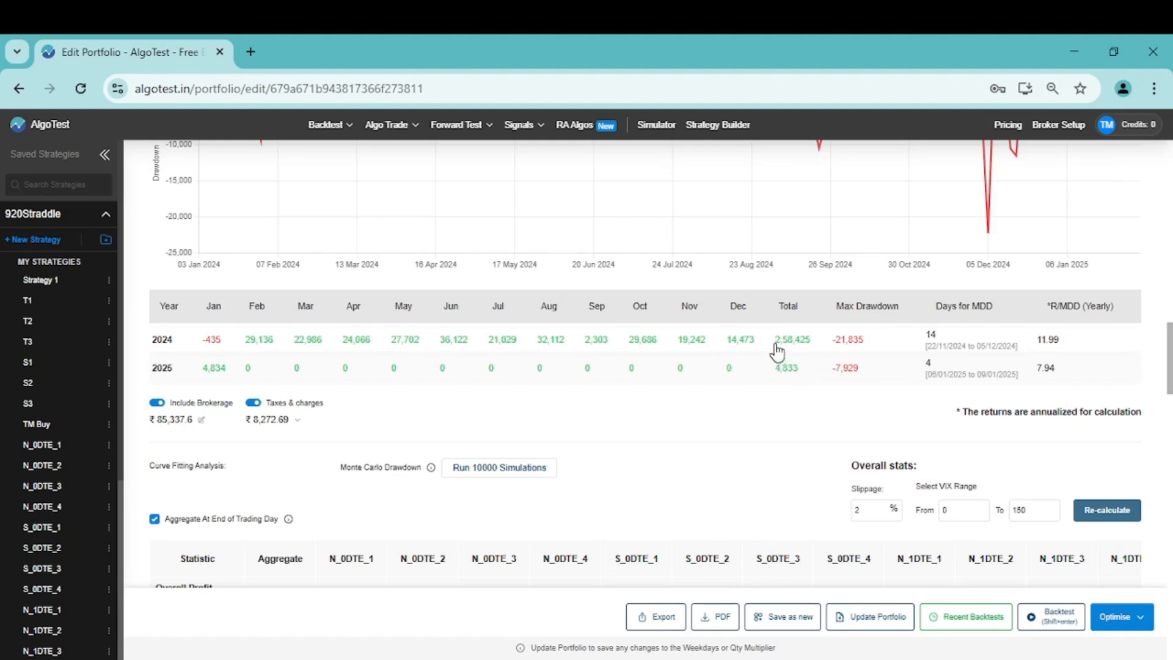
pyautogui.moveTo(774, 340); pyautogui.dragTo(812, 341)
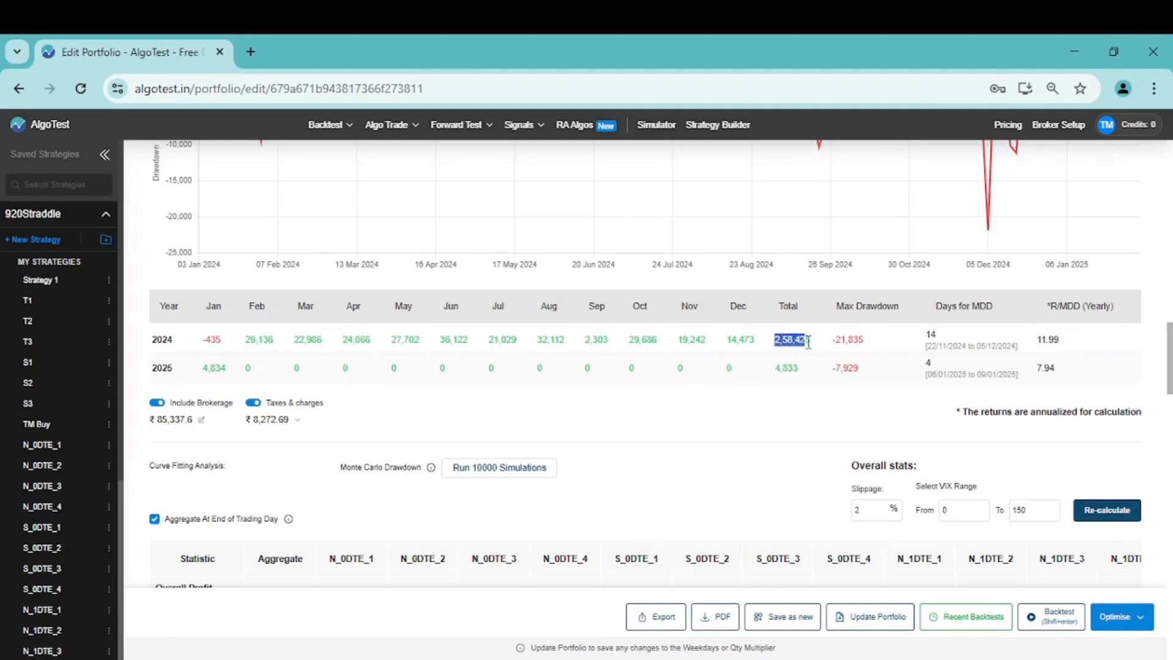
pyautogui.doubleClick(212, 340)
pyautogui.click(471, 414)
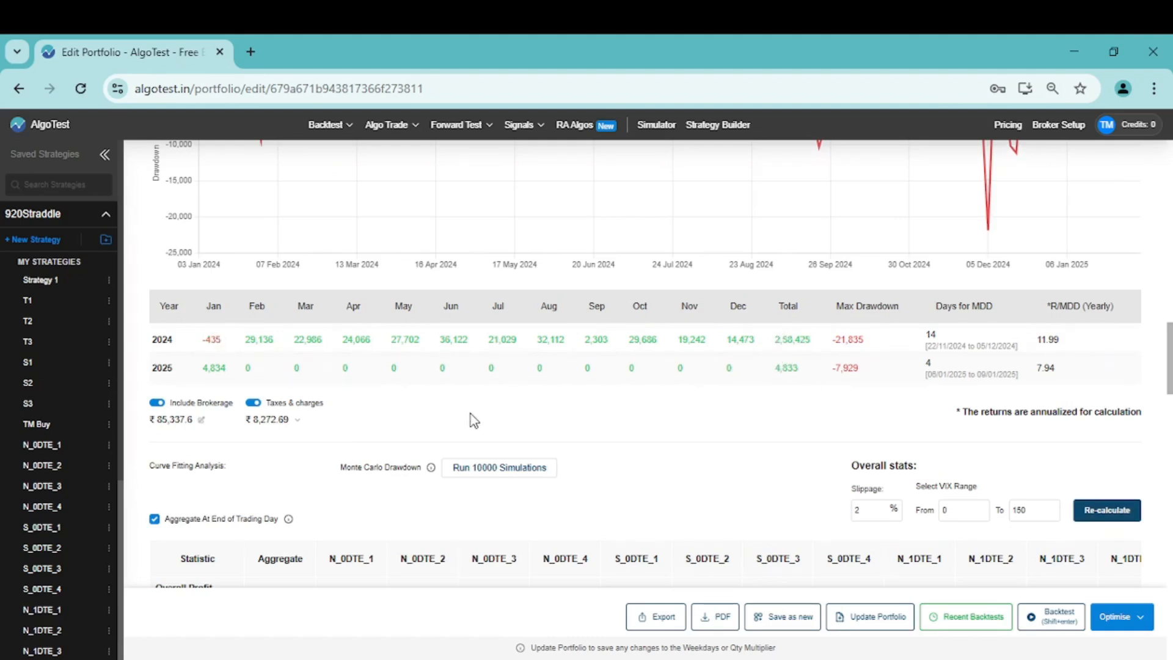